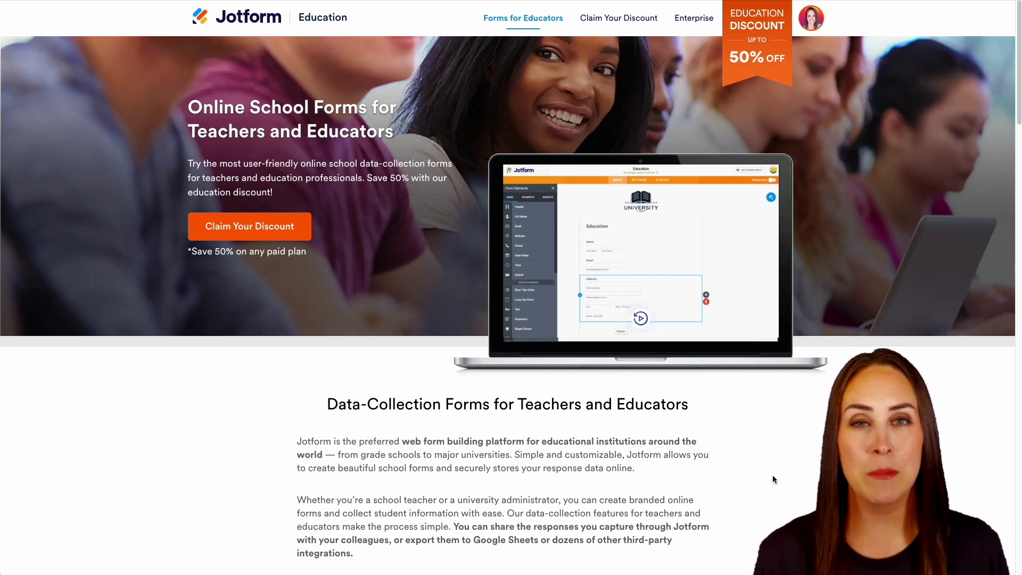
Step: Go from the education landing page to the My Forms dashboard via the Jotform logo
{"action": "left_click", "coordinate": [254, 16]}
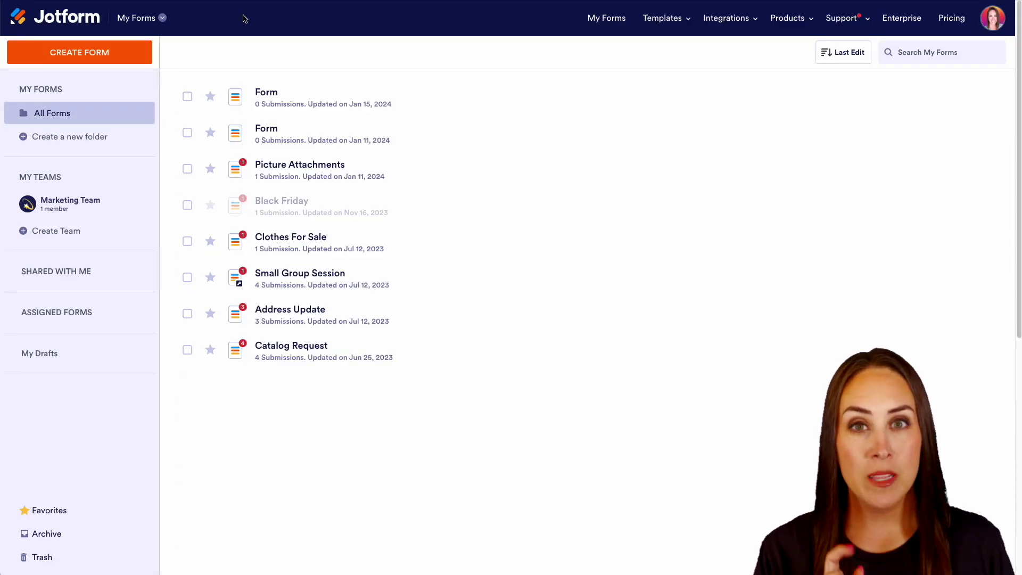
Step: Start a new form with Create Form to see the creation options
{"action": "left_click", "coordinate": [84, 56]}
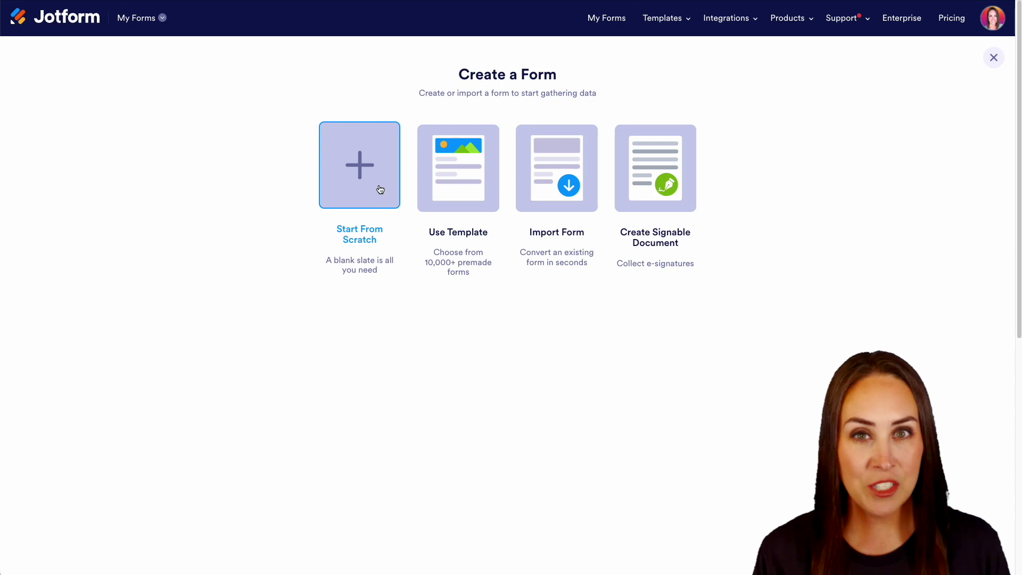
Step: Filter the template gallery to Education Forms under Industries and Professions
{"action": "left_click", "coordinate": [452, 183]}
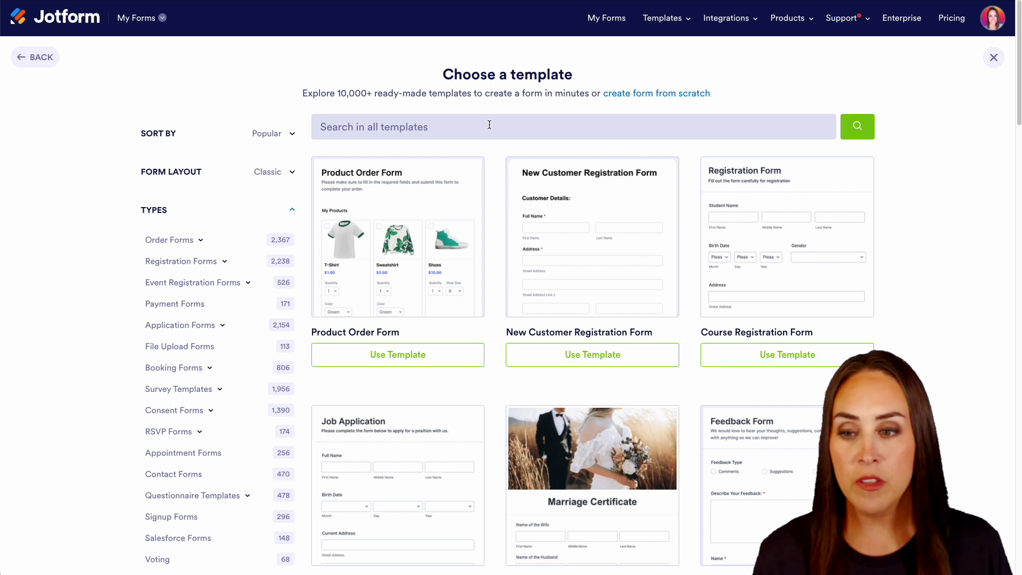
{"action": "scroll", "coordinate": [88, 211], "scroll_direction": "down", "scroll_amount": 2}
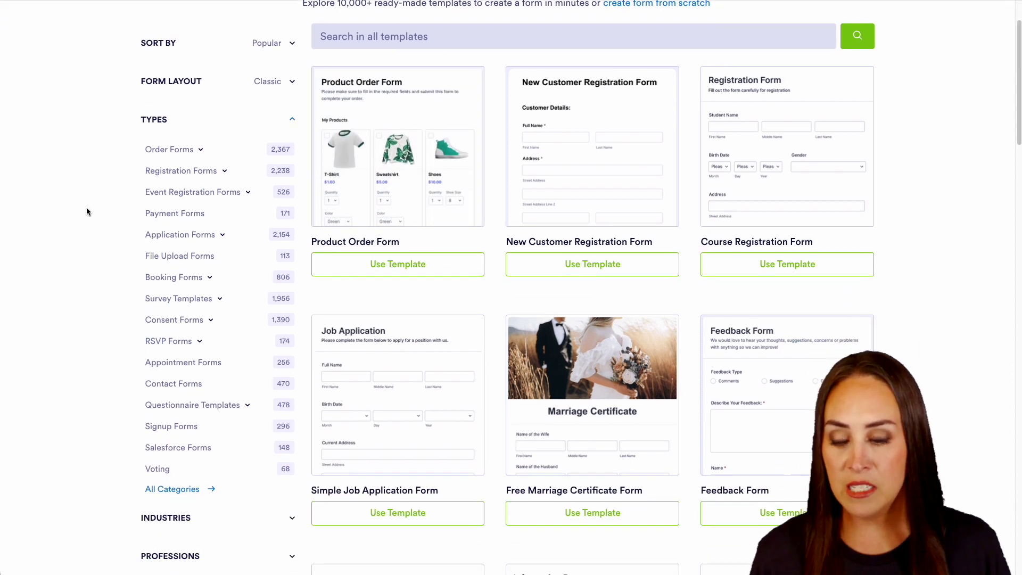
{"action": "scroll", "coordinate": [87, 212], "scroll_direction": "down", "scroll_amount": 5}
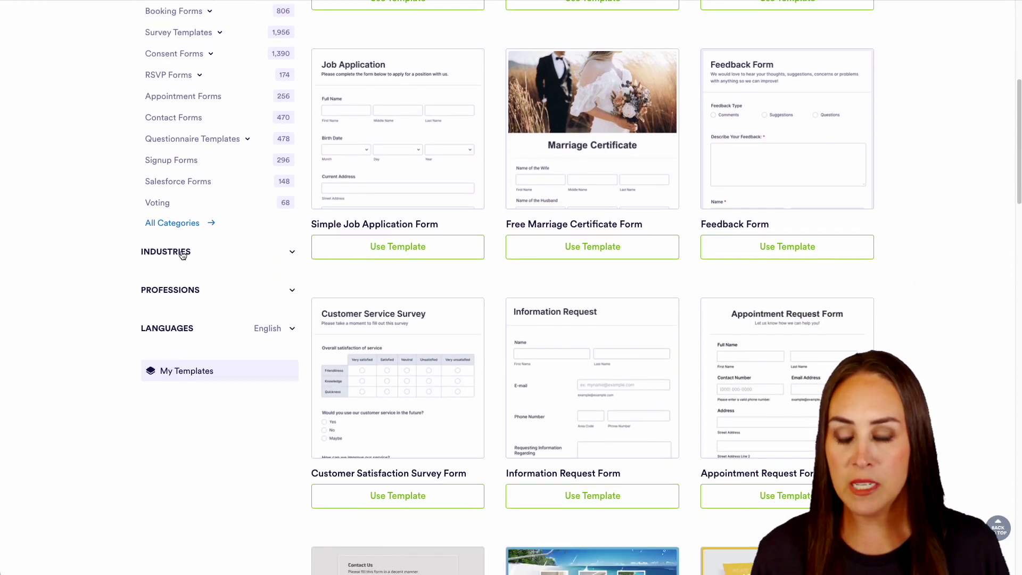
{"action": "left_click", "coordinate": [183, 253]}
{"action": "scroll", "coordinate": [108, 288], "scroll_direction": "down", "scroll_amount": 1}
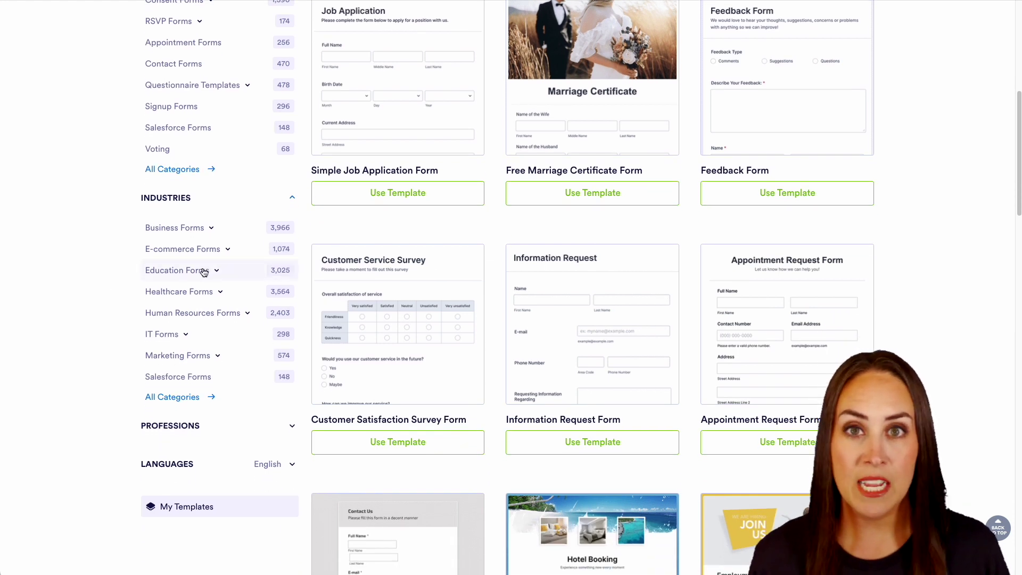
{"action": "left_click", "coordinate": [172, 431]}
{"action": "scroll", "coordinate": [107, 375], "scroll_direction": "down", "scroll_amount": 4}
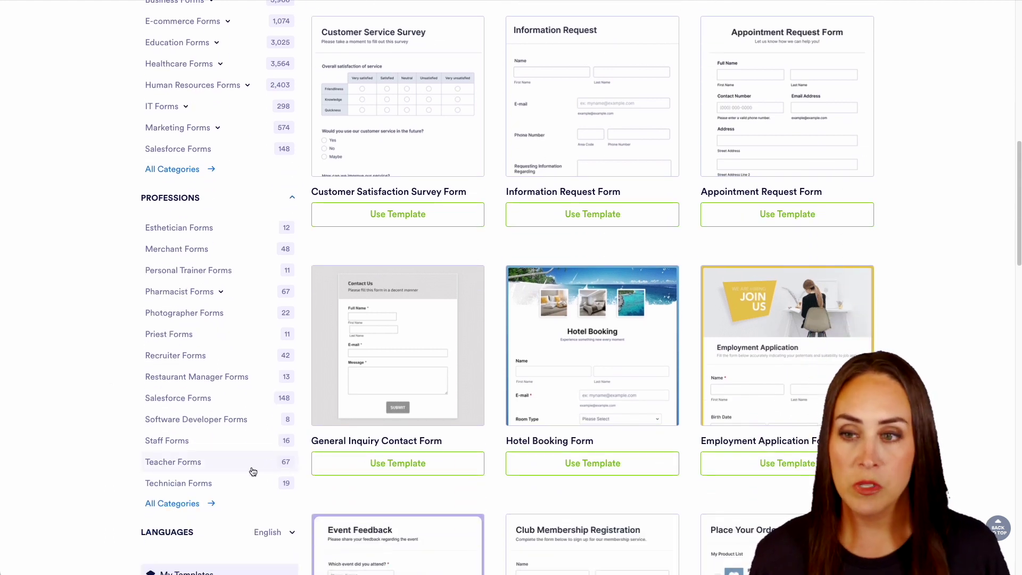
{"action": "scroll", "coordinate": [50, 292], "scroll_direction": "up", "scroll_amount": 1}
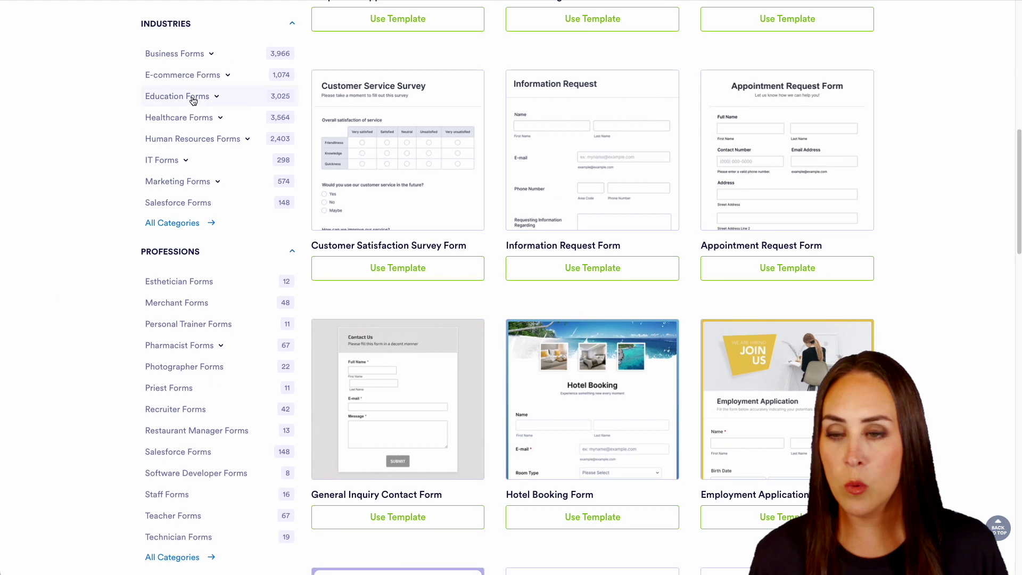
{"action": "left_click", "coordinate": [193, 97]}
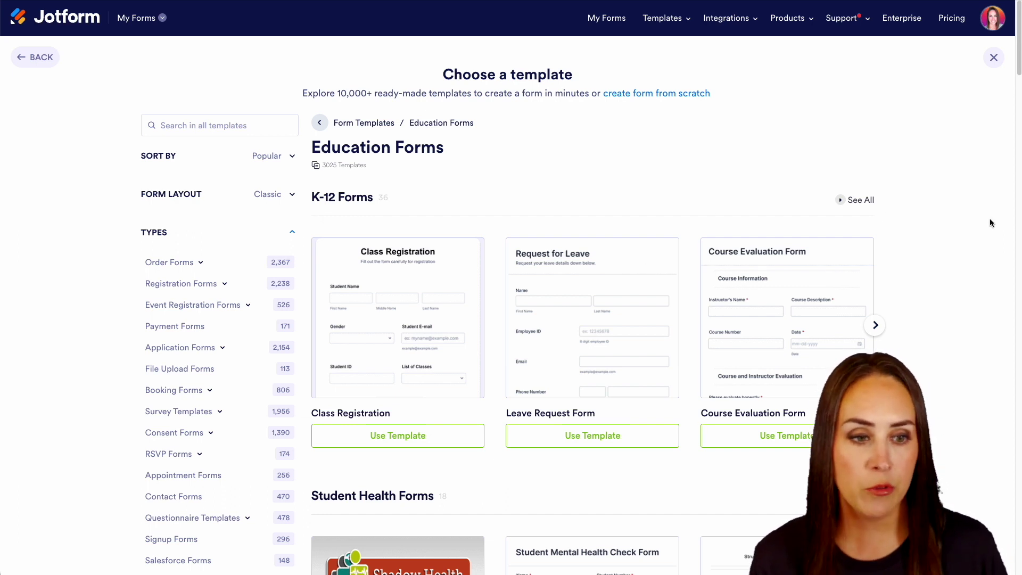
Step: Use the Class Registration template from the K-12 Forms row
{"action": "scroll", "coordinate": [940, 314], "scroll_direction": "down", "scroll_amount": 2}
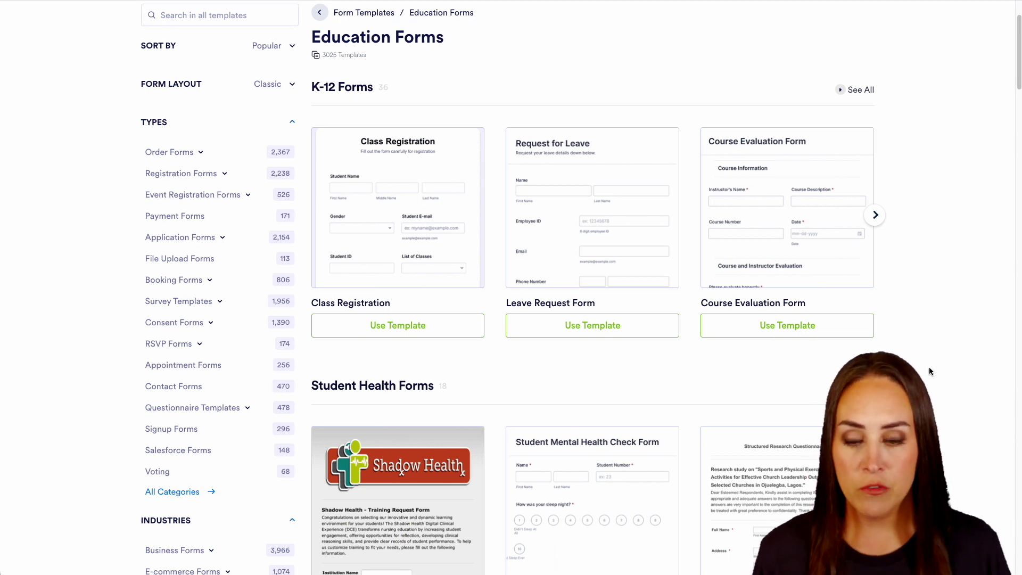
{"action": "scroll", "coordinate": [929, 372], "scroll_direction": "down", "scroll_amount": 3}
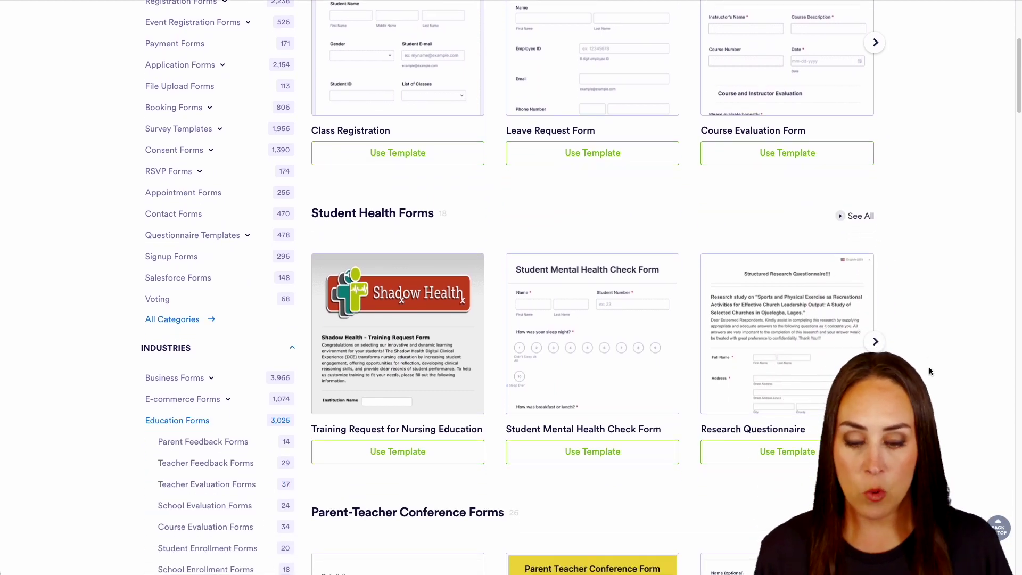
{"action": "scroll", "coordinate": [930, 371], "scroll_direction": "down", "scroll_amount": 5}
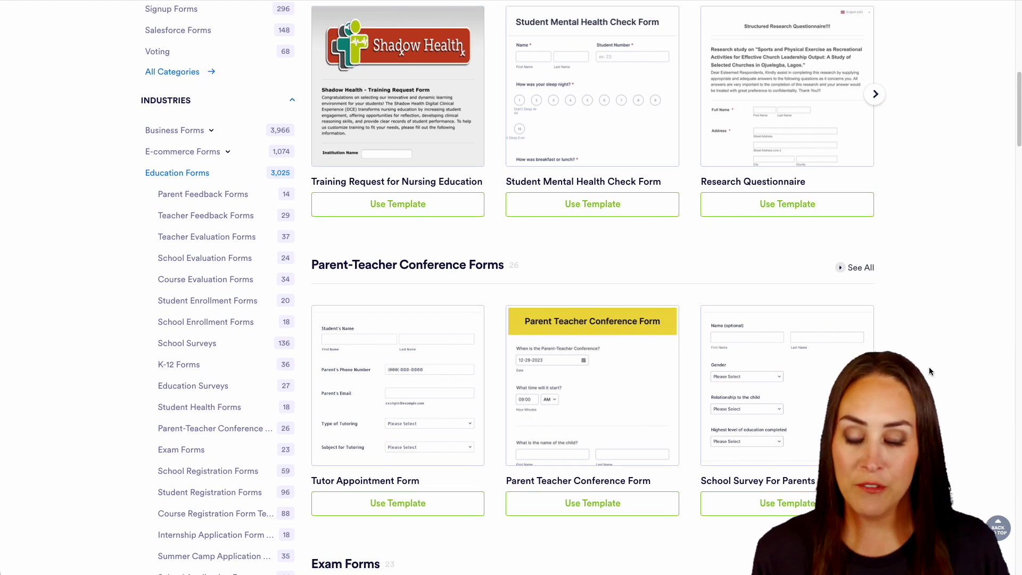
{"action": "scroll", "coordinate": [930, 371], "scroll_direction": "down", "scroll_amount": 5}
{"action": "scroll", "coordinate": [930, 371], "scroll_direction": "down", "scroll_amount": 8}
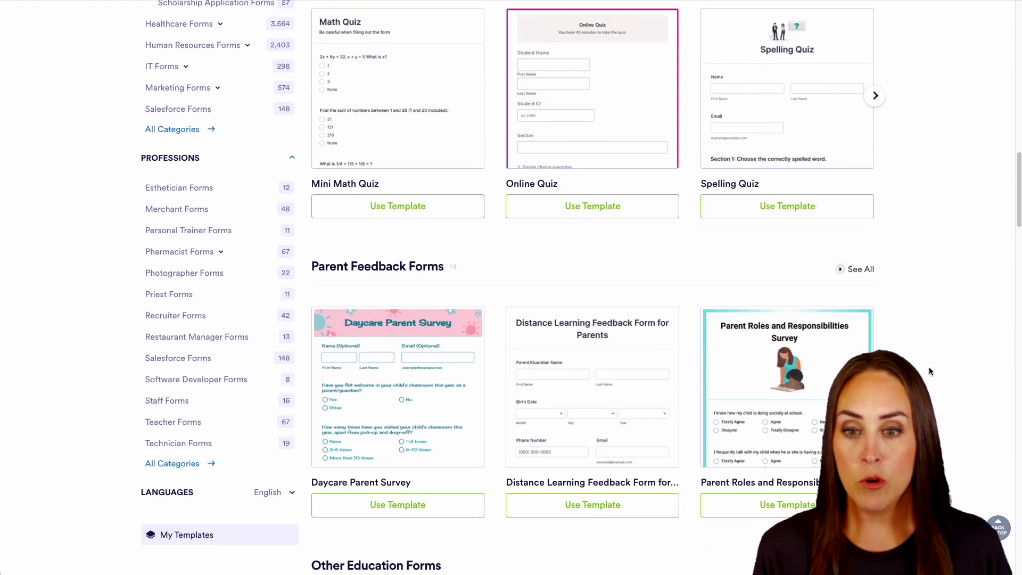
{"action": "scroll", "coordinate": [930, 371], "scroll_direction": "down", "scroll_amount": 10}
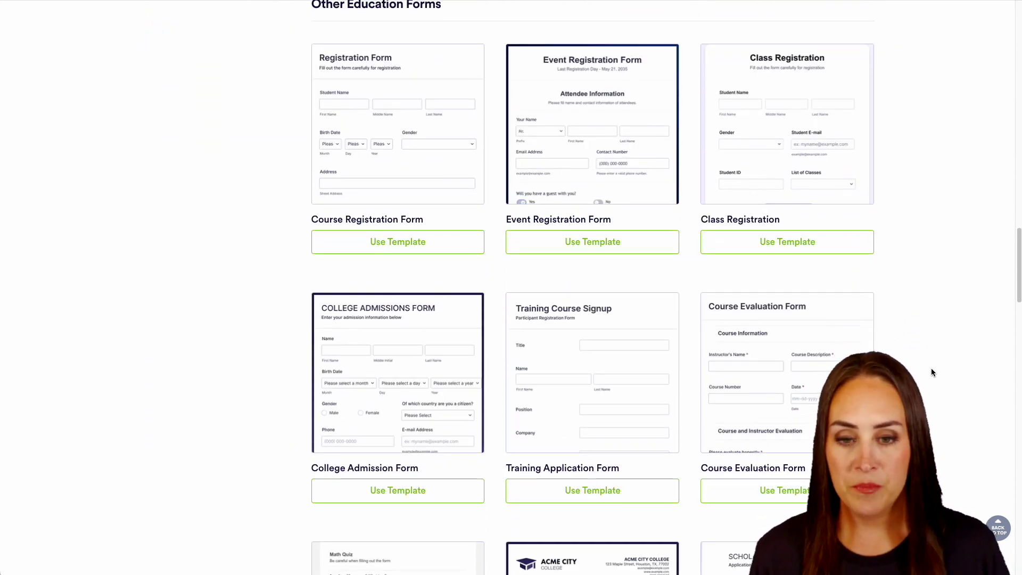
{"action": "scroll", "coordinate": [934, 367], "scroll_direction": "up", "scroll_amount": 18}
{"action": "scroll", "coordinate": [935, 367], "scroll_direction": "up", "scroll_amount": 16}
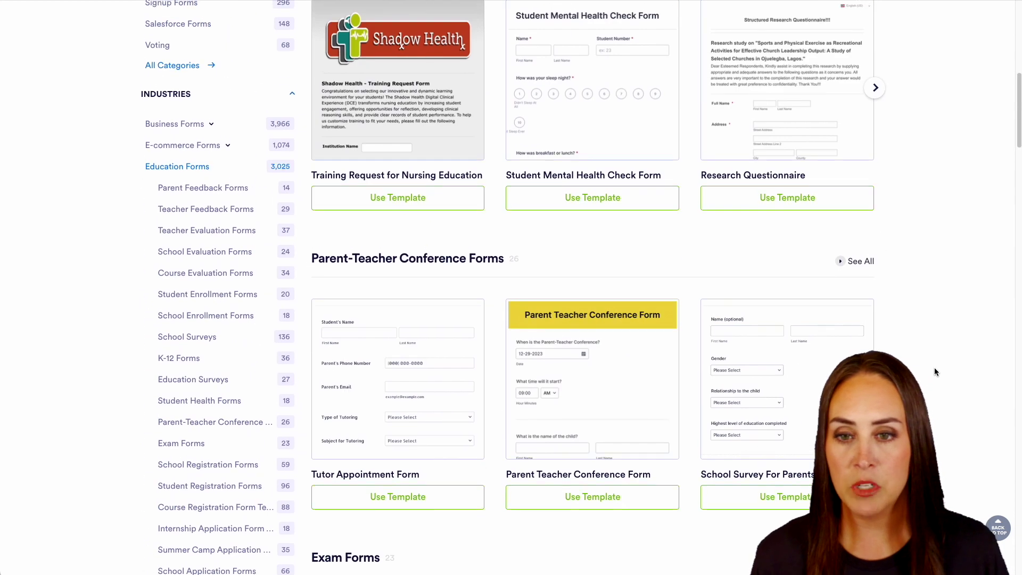
{"action": "scroll", "coordinate": [935, 368], "scroll_direction": "up", "scroll_amount": 2}
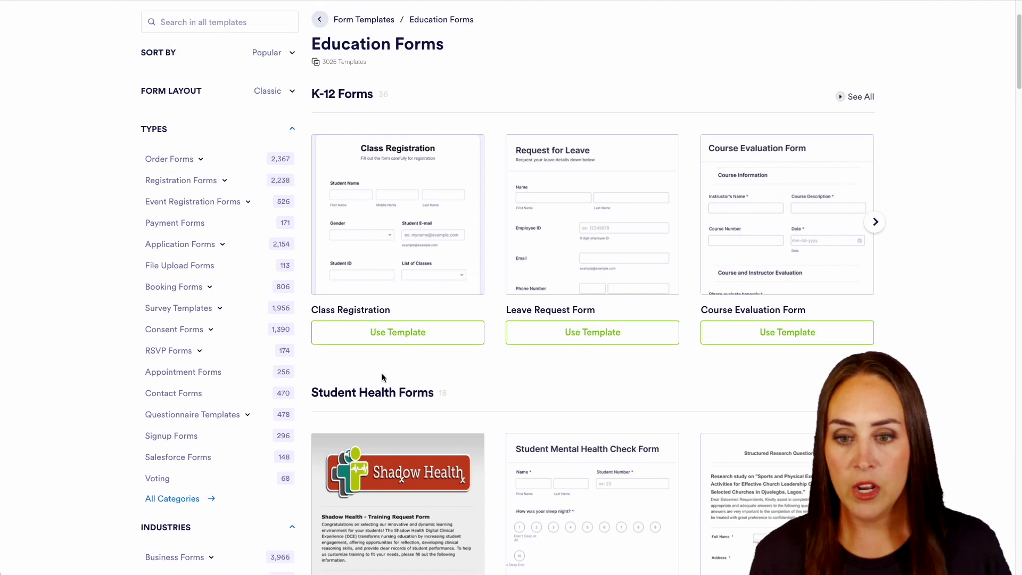
{"action": "left_click", "coordinate": [412, 333]}
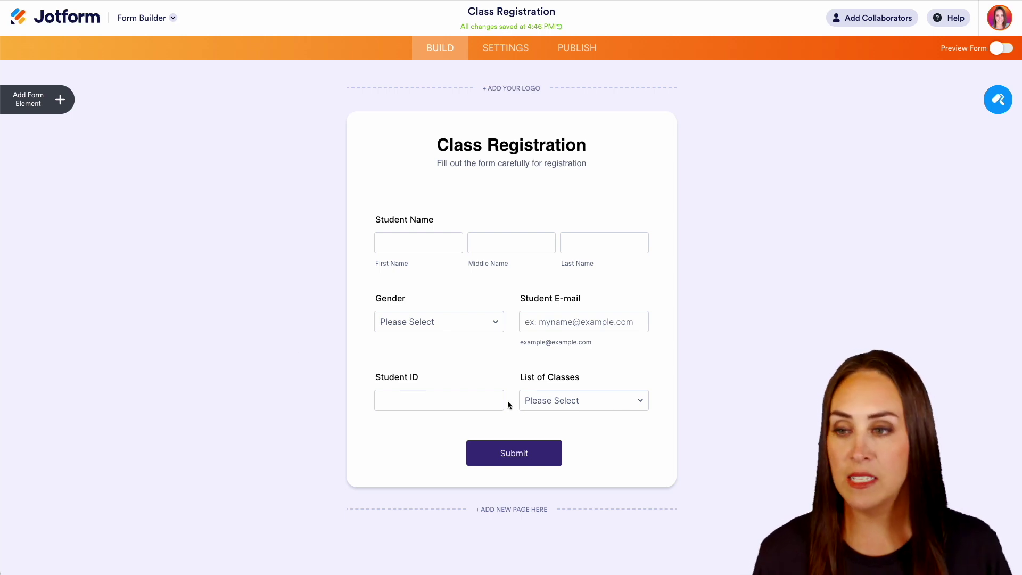
Step: Add a required Phone Number field below Student Name
{"action": "left_click", "coordinate": [51, 104]}
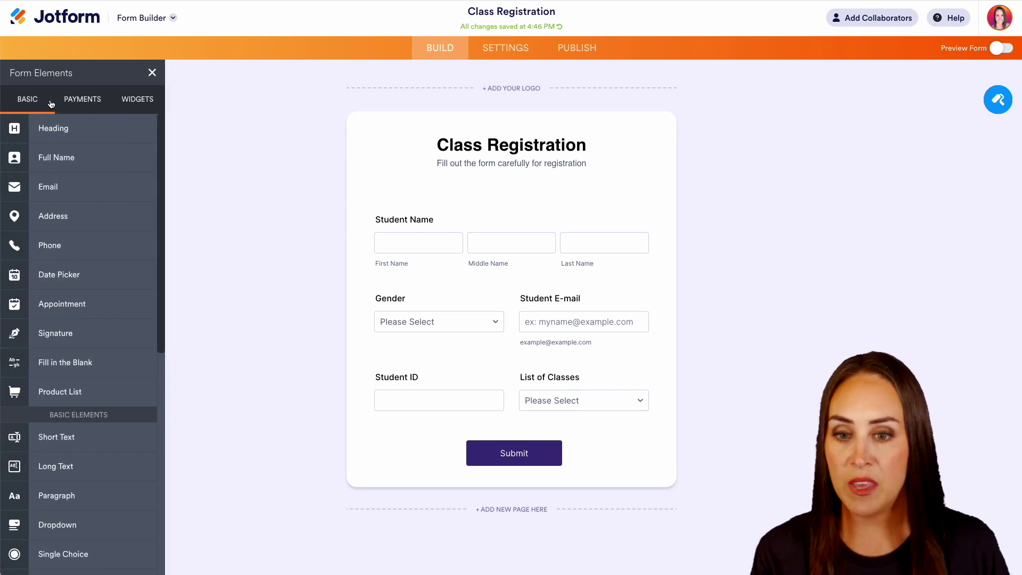
{"action": "left_click_drag", "start_coordinate": [54, 245], "coordinate": [450, 296]}
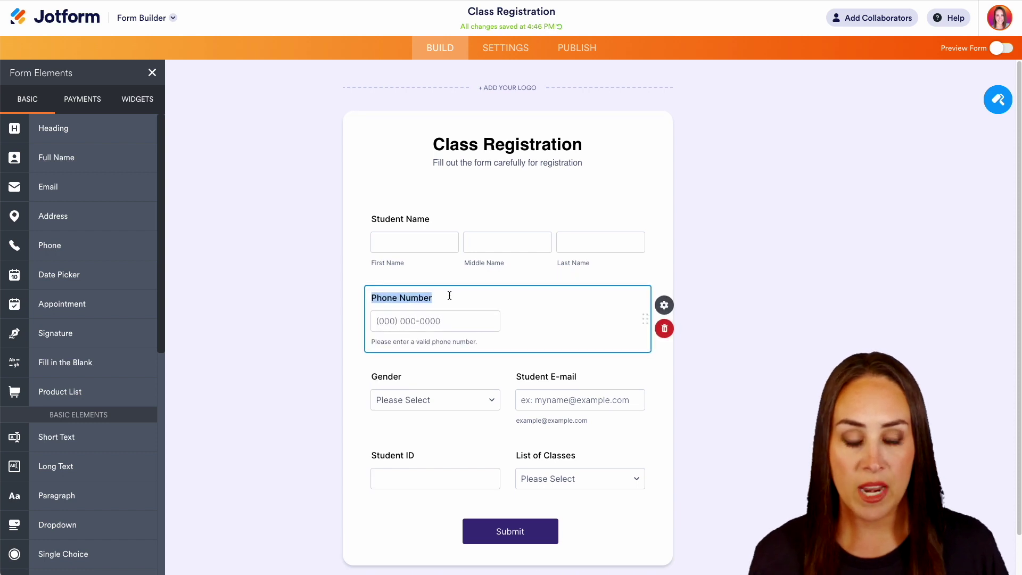
{"action": "left_click", "coordinate": [676, 307]}
{"action": "left_click", "coordinate": [838, 317]}
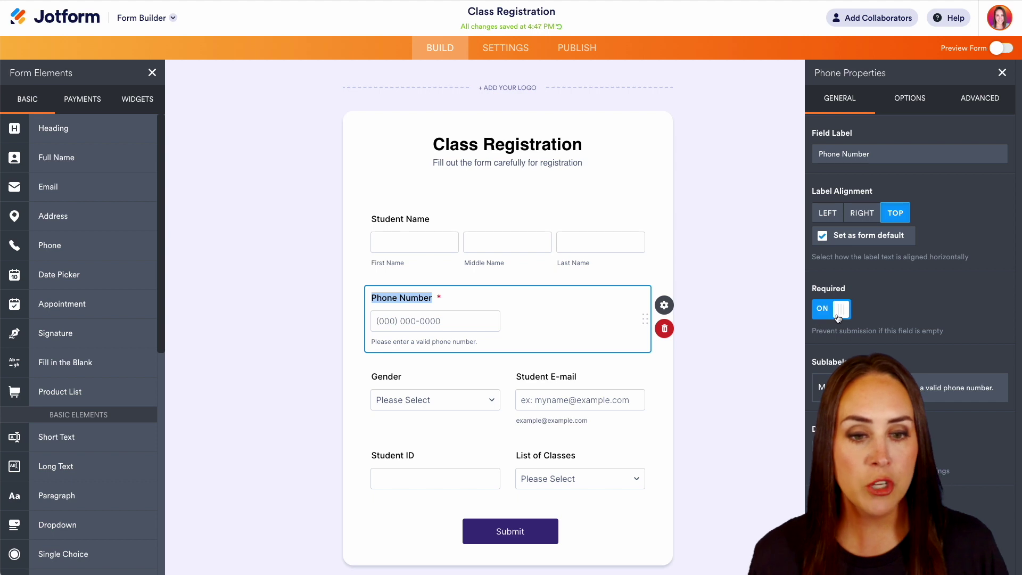
Step: Make Student Name, Gender, Student E-mail and Student ID required
{"action": "left_click", "coordinate": [599, 243]}
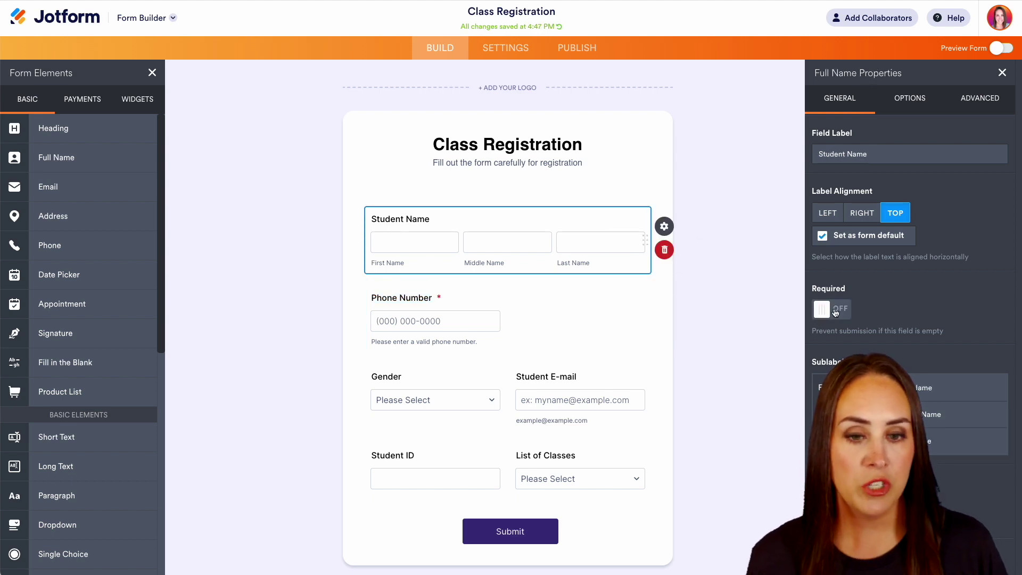
{"action": "left_click", "coordinate": [836, 313]}
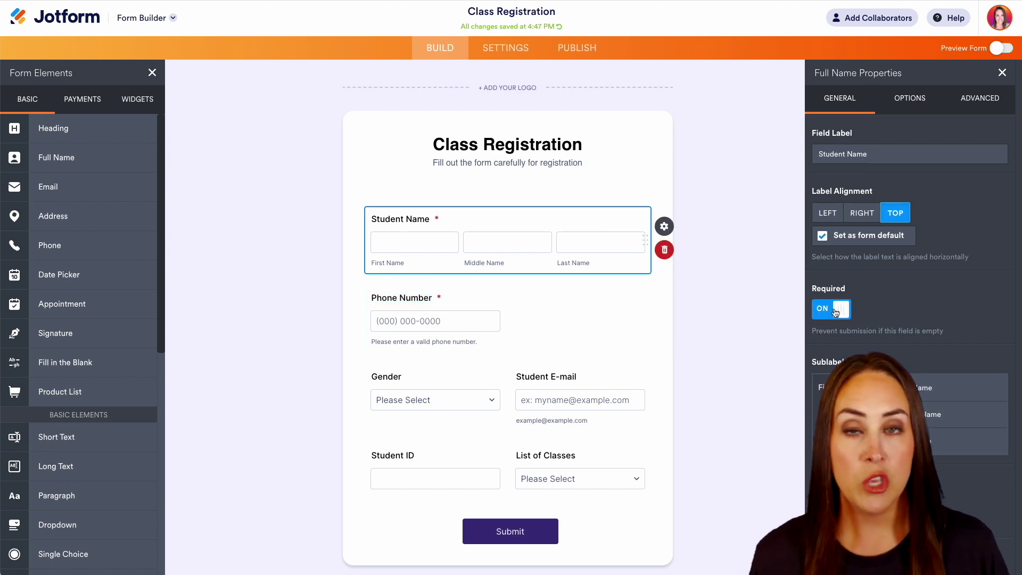
{"action": "left_click", "coordinate": [446, 394]}
{"action": "left_click", "coordinate": [552, 387]}
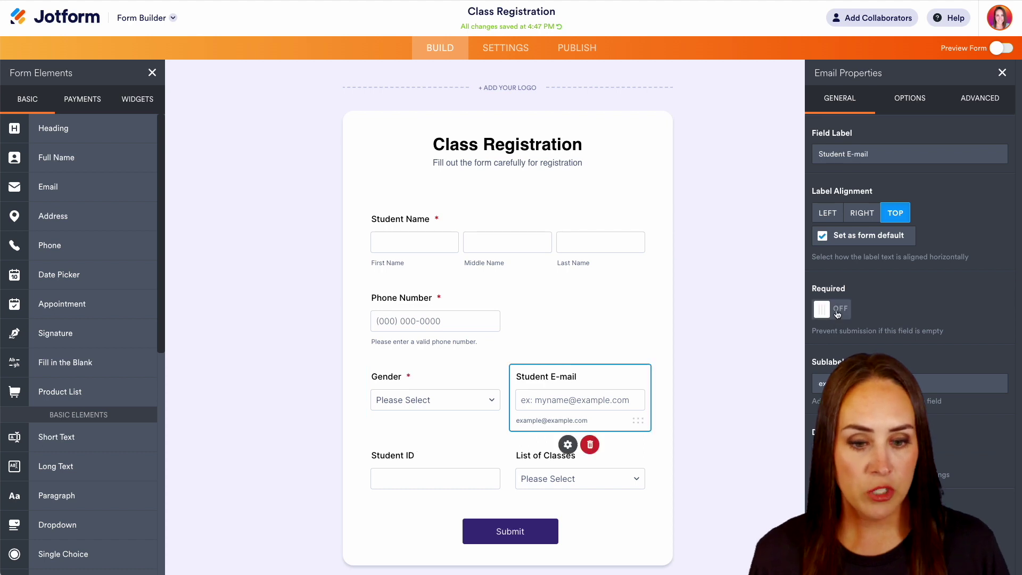
{"action": "left_click", "coordinate": [407, 484]}
{"action": "left_click", "coordinate": [835, 308]}
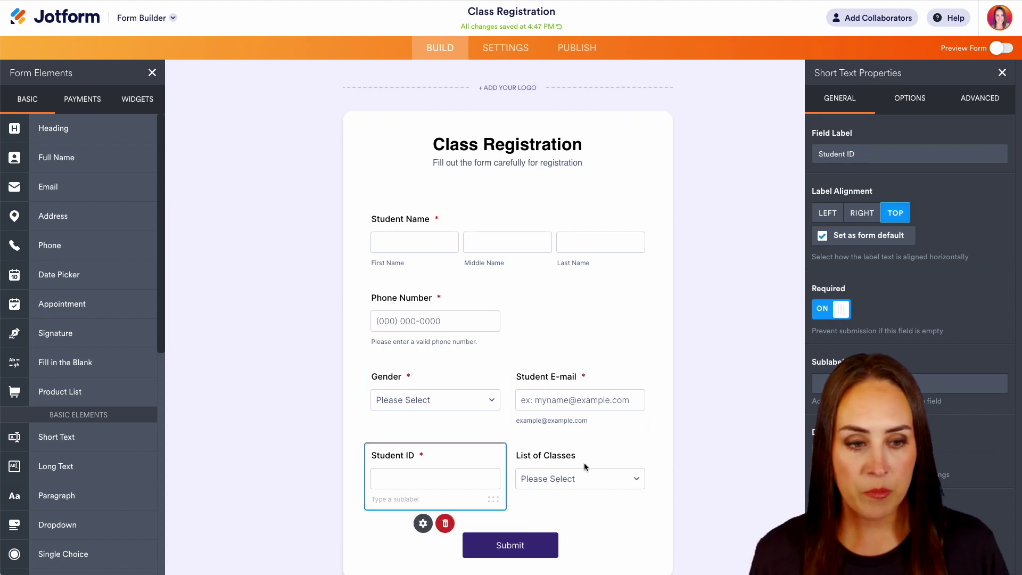
Step: Make List of Classes required and add a Signature field below it
{"action": "left_click", "coordinate": [584, 469]}
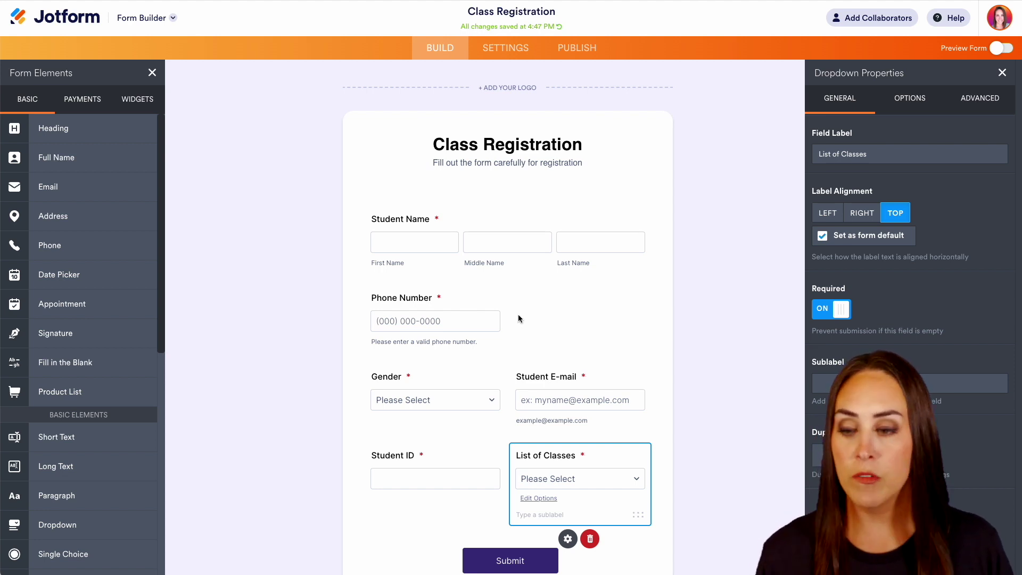
{"action": "mouse_move", "coordinate": [64, 334]}
{"action": "left_mouse_down"}
{"action": "mouse_move", "coordinate": [514, 527]}
{"action": "mouse_move", "coordinate": [444, 523]}
{"action": "mouse_move", "coordinate": [478, 558]}
{"action": "mouse_move", "coordinate": [450, 428]}
{"action": "left_mouse_up"}
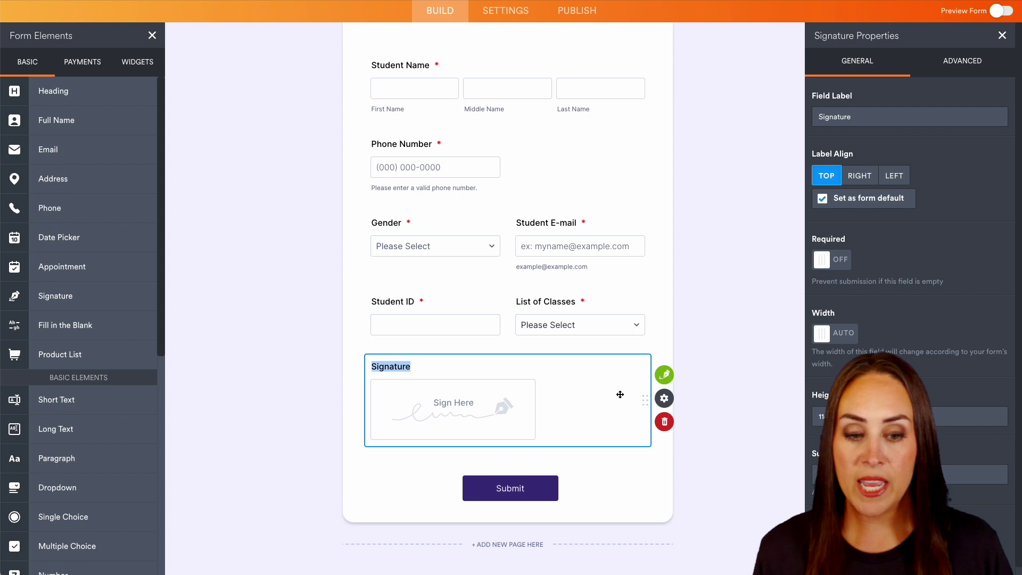
{"action": "left_click", "coordinate": [671, 376]}
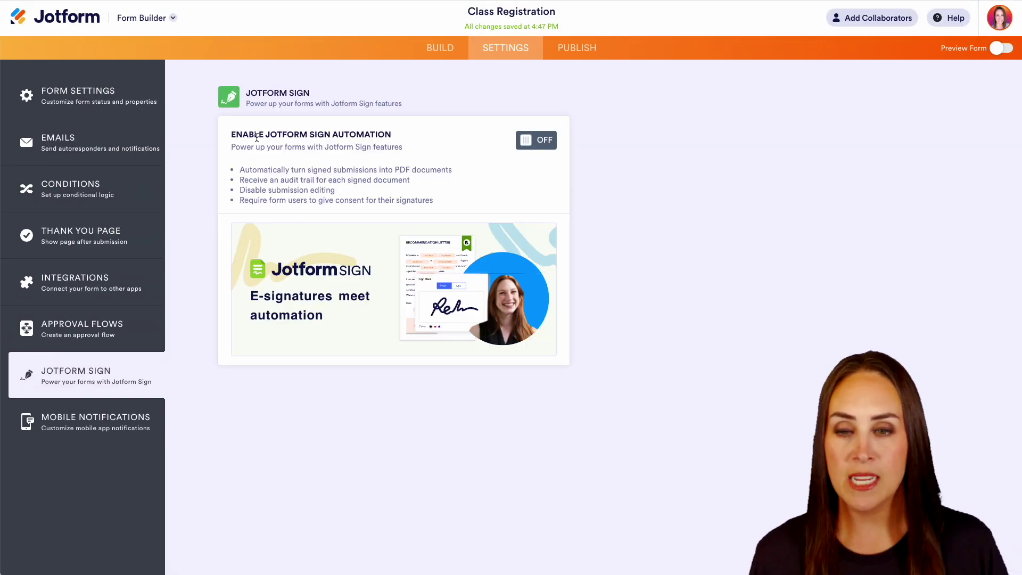
Step: Enable Jotform Sign Automation, then view the Integrations list
{"action": "left_click", "coordinate": [546, 146]}
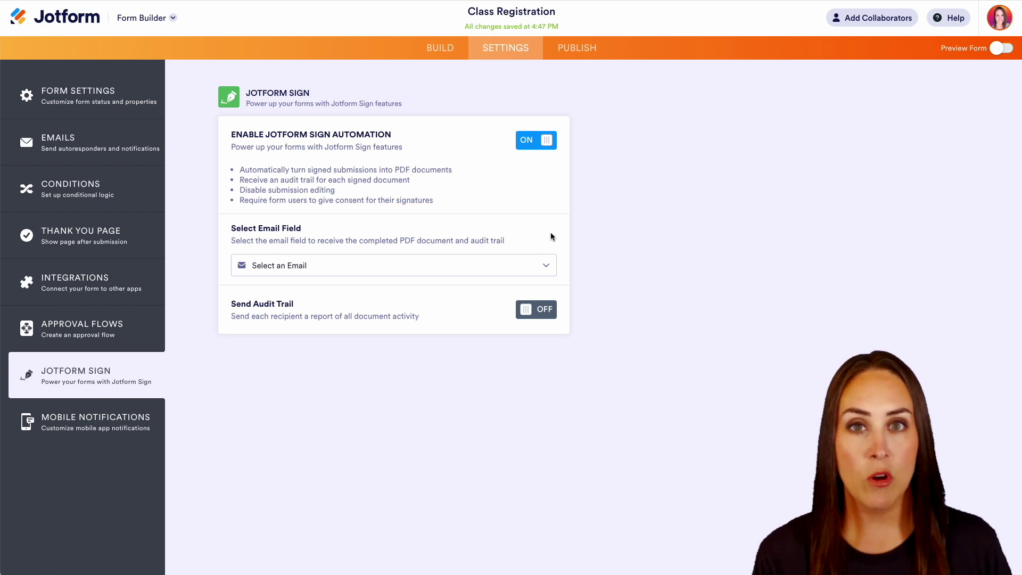
{"action": "left_click", "coordinate": [80, 279]}
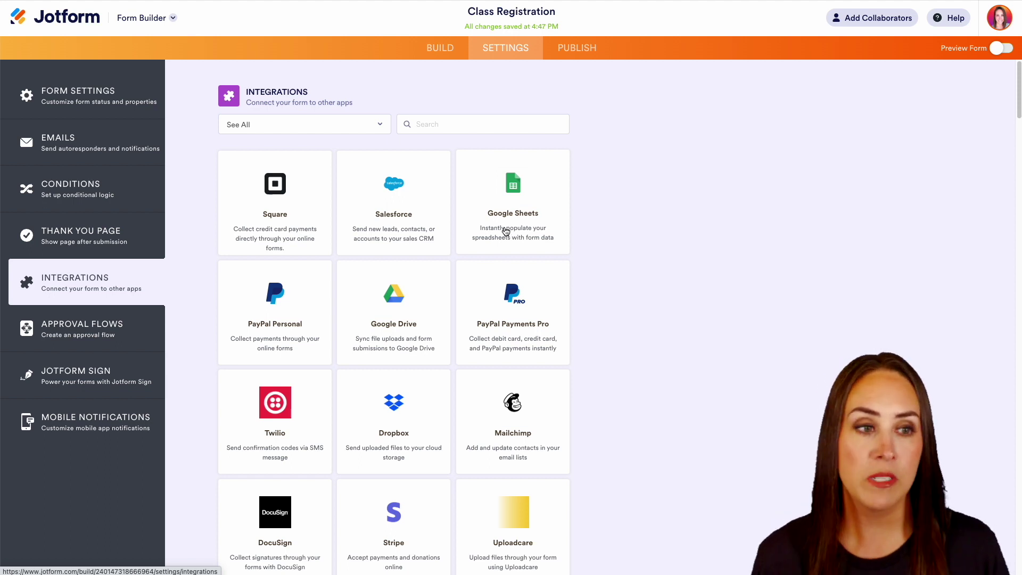
Step: Preview the form, fill sample answers, choose English 404, draw a signature and sign
{"action": "left_click", "coordinate": [1003, 49]}
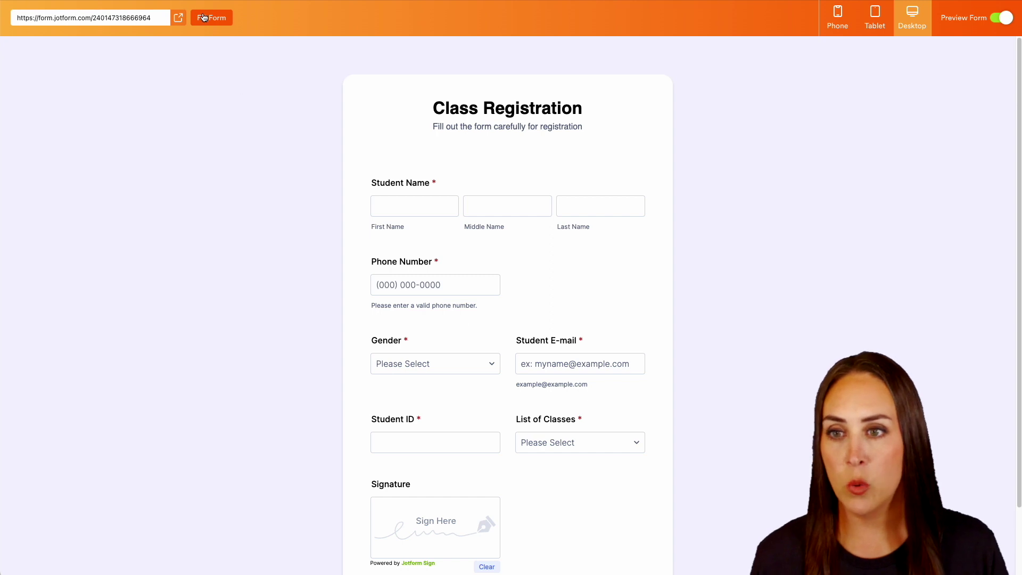
{"action": "left_click", "coordinate": [205, 20]}
{"action": "scroll", "coordinate": [263, 235], "scroll_direction": "down", "scroll_amount": 2}
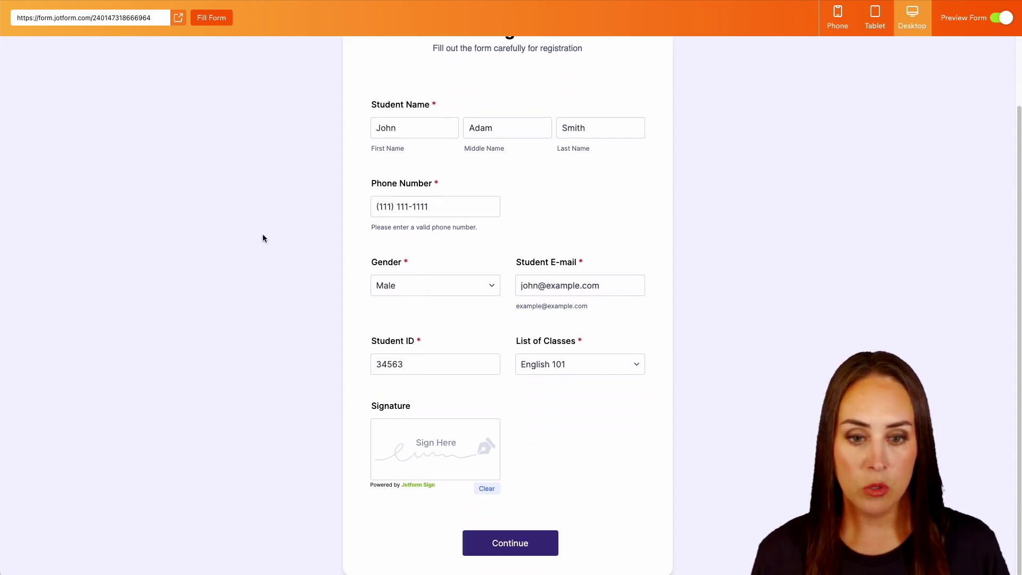
{"action": "left_click", "coordinate": [636, 367]}
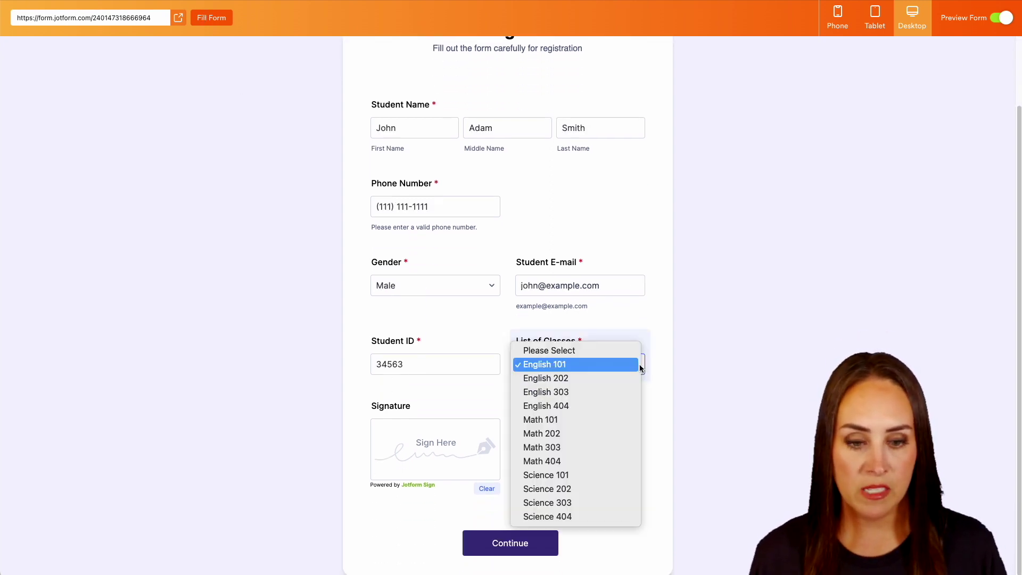
{"action": "left_click", "coordinate": [595, 408]}
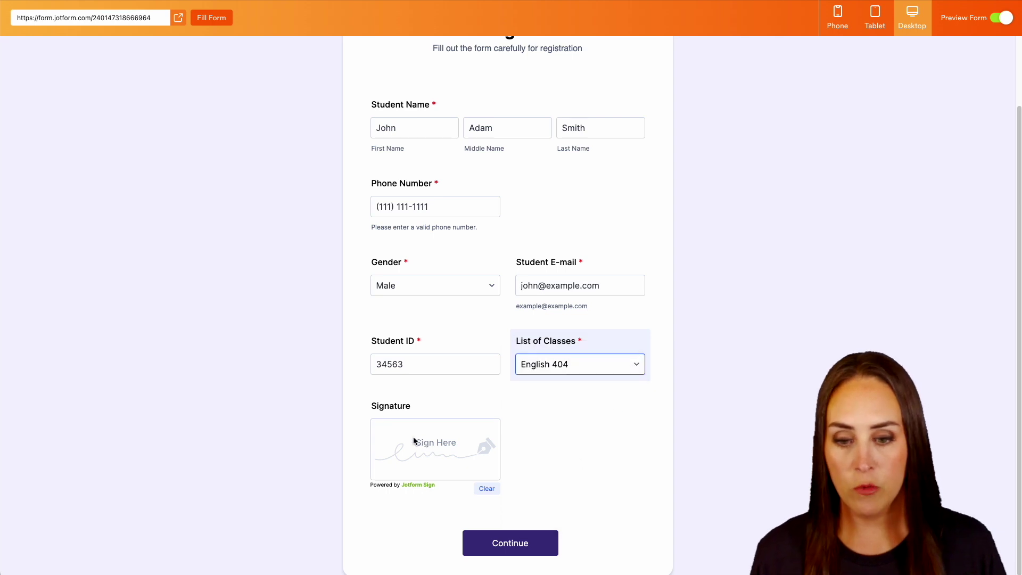
{"action": "left_click_drag", "start_coordinate": [414, 439], "coordinate": [431, 452]}
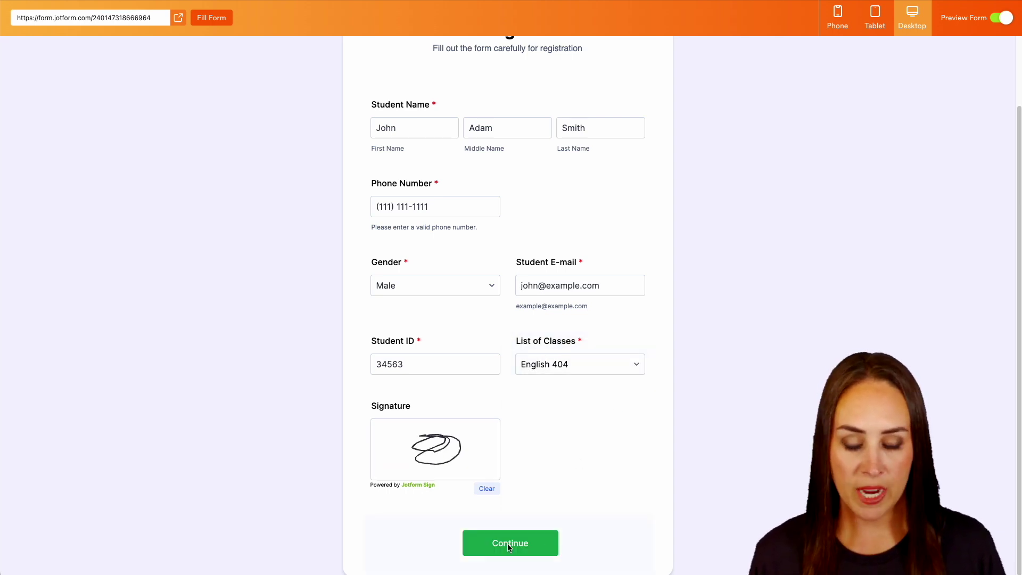
{"action": "left_click", "coordinate": [530, 546]}
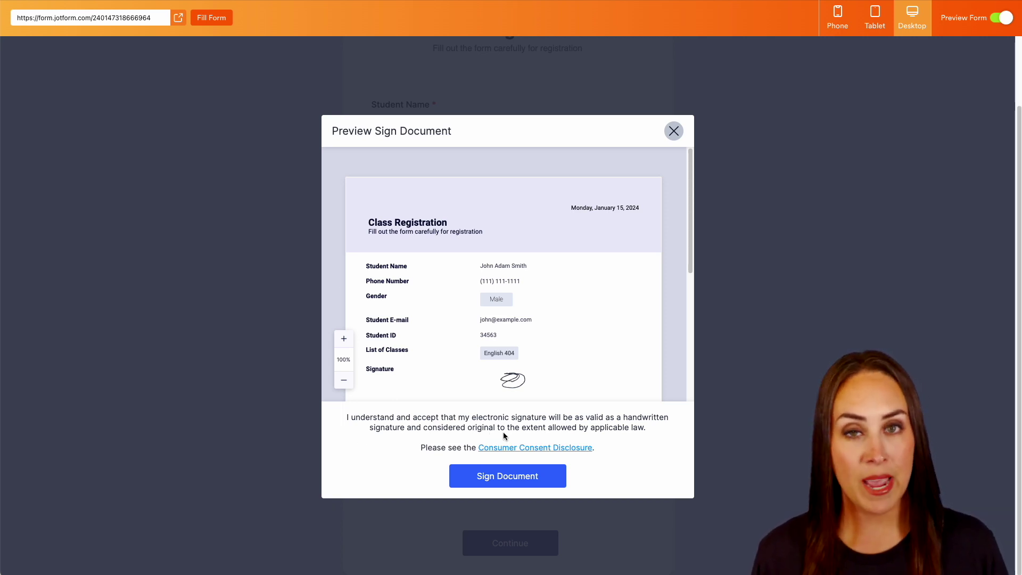
{"action": "left_click", "coordinate": [530, 478]}
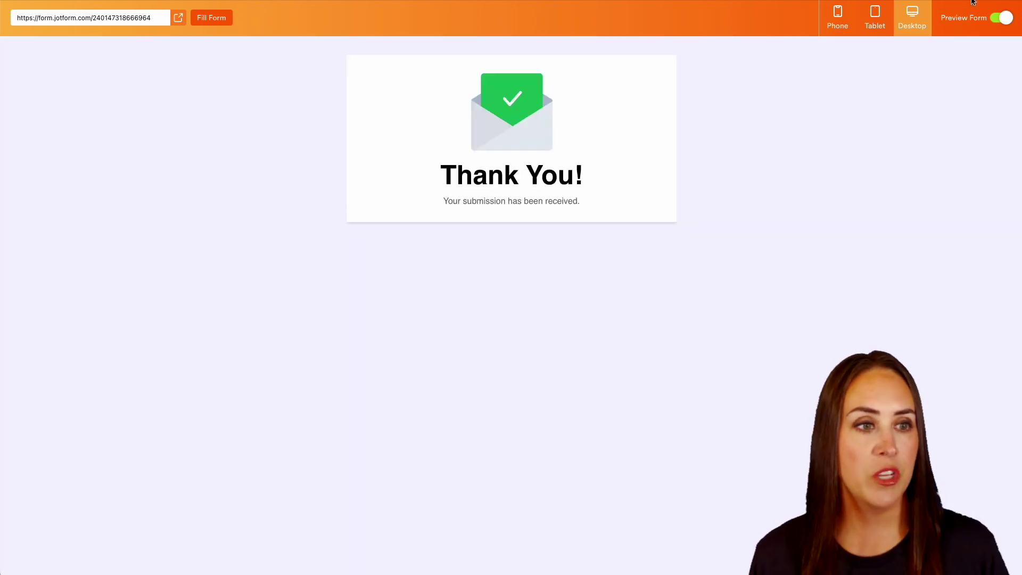
Step: Exit preview and switch from Form Builder to Tables to view the submission
{"action": "left_click", "coordinate": [1001, 18]}
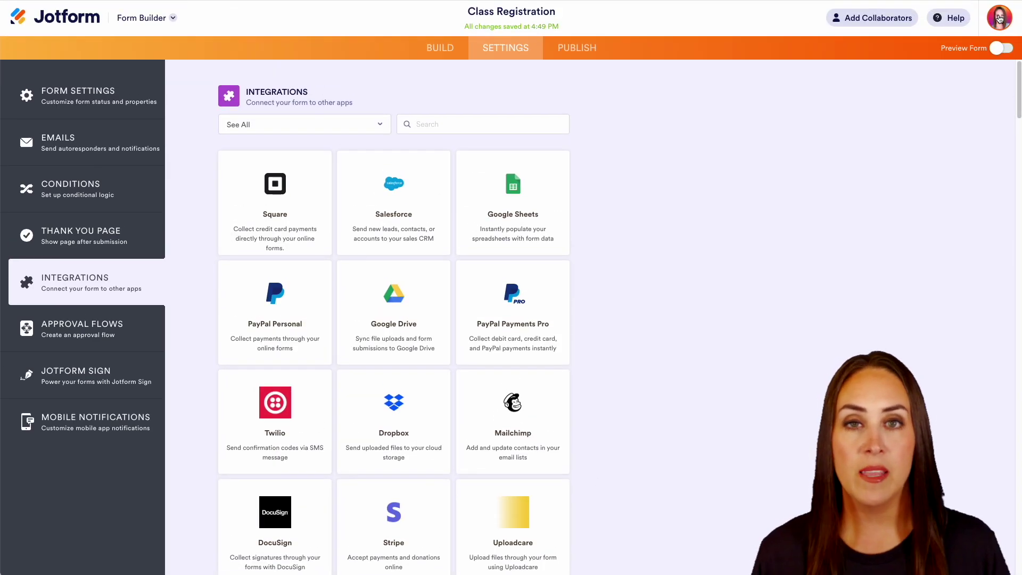
{"action": "left_click", "coordinate": [149, 20]}
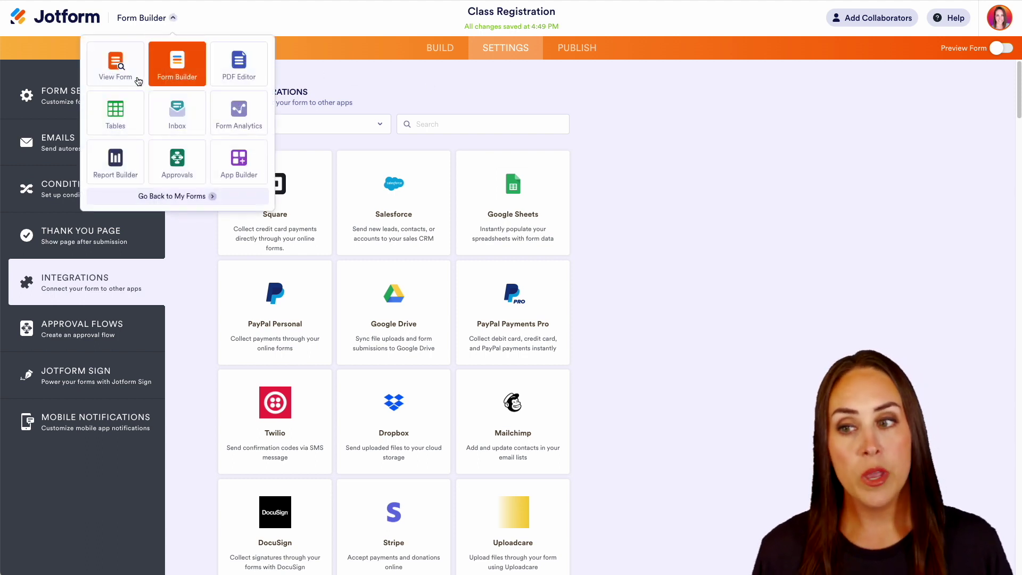
{"action": "left_click", "coordinate": [118, 116]}
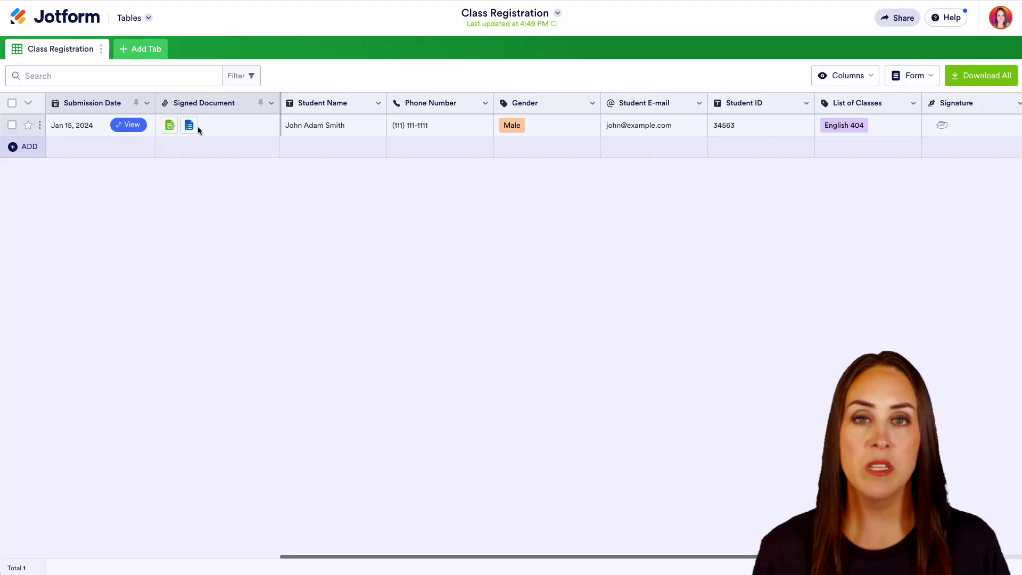